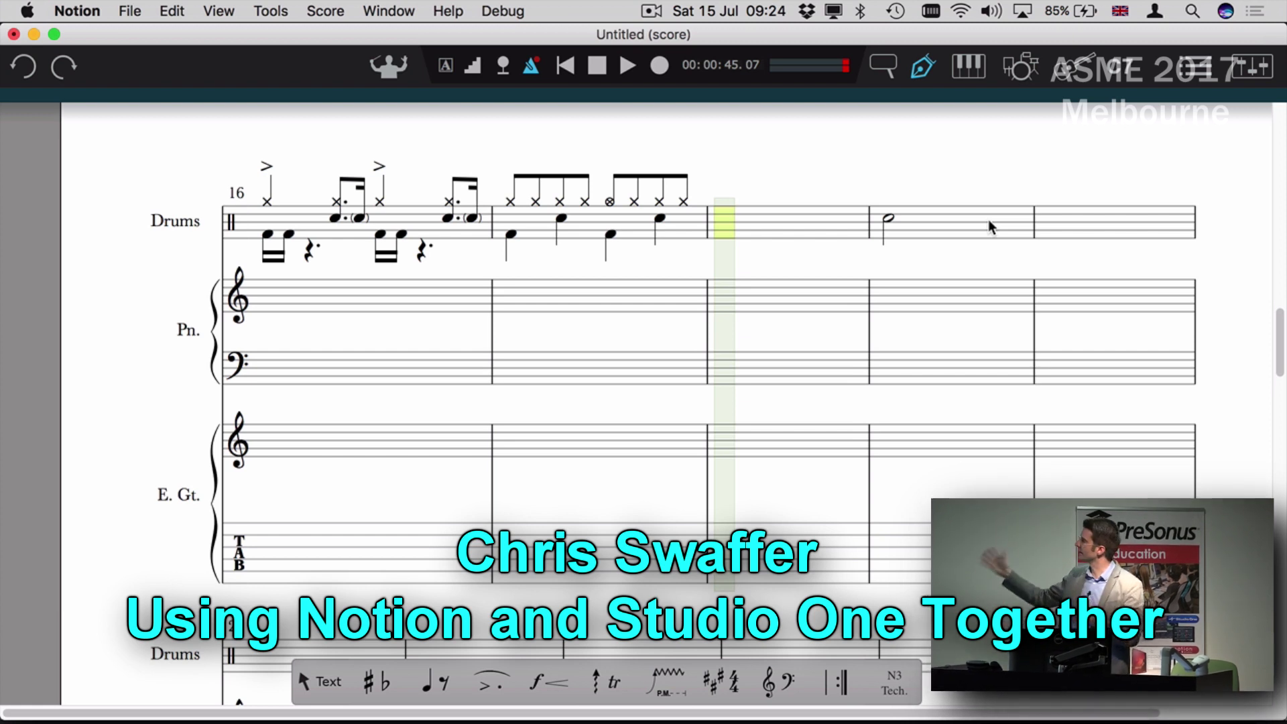
Step: Switch away from the Notion drum score using the application switcher
key("super+Tab")
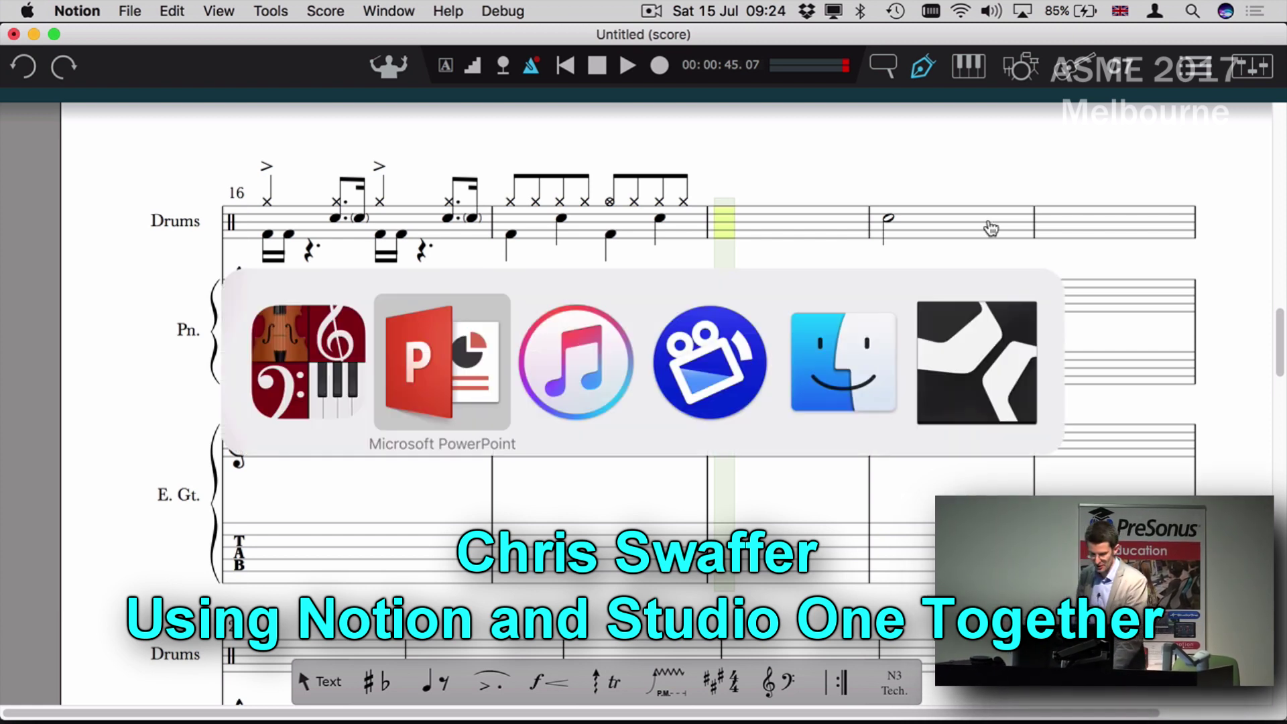
Step: Bring Studio One forward and play part of the song with volume raised, then stop
key("super+Tab")
key("super+Tab")
key("super+Tab")
key("super+Tab")
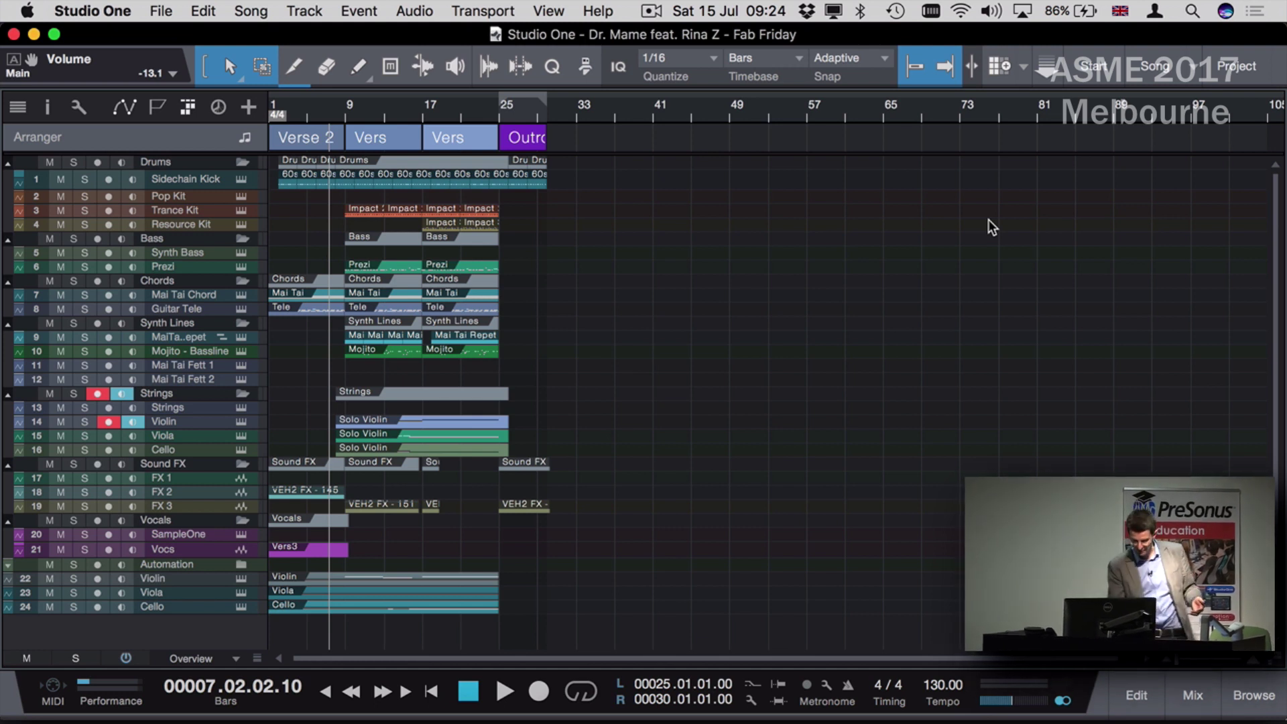
key("space")
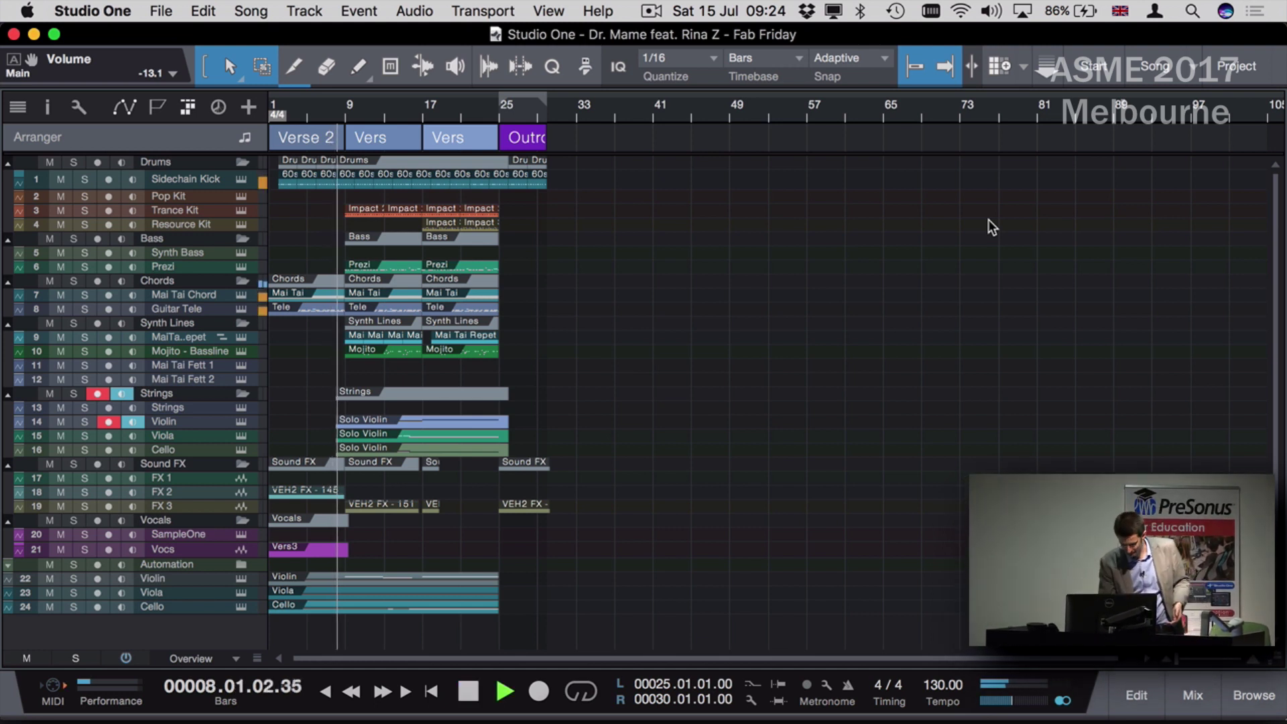
key("XF86AudioRaiseVolume")
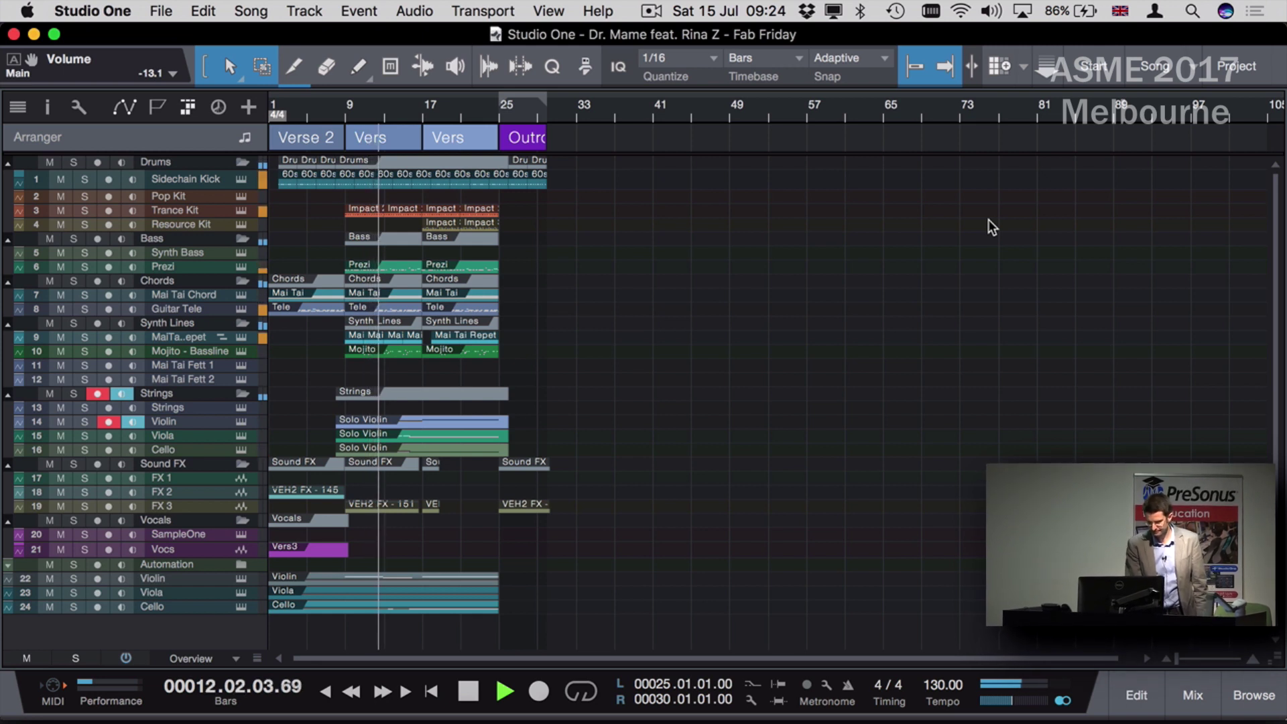
key("space")
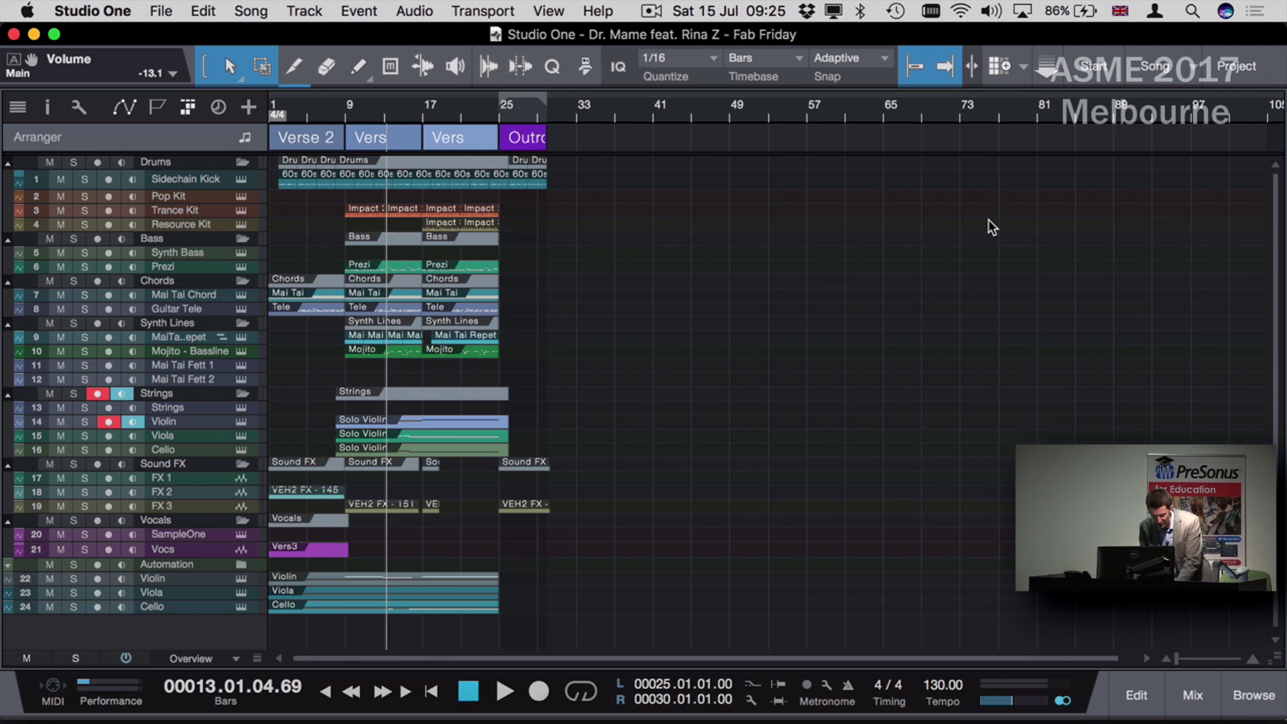
Step: Open Song > Send to Notion, keep 'This computer' and choose 'Send audio mixdown'
left_click(248, 11)
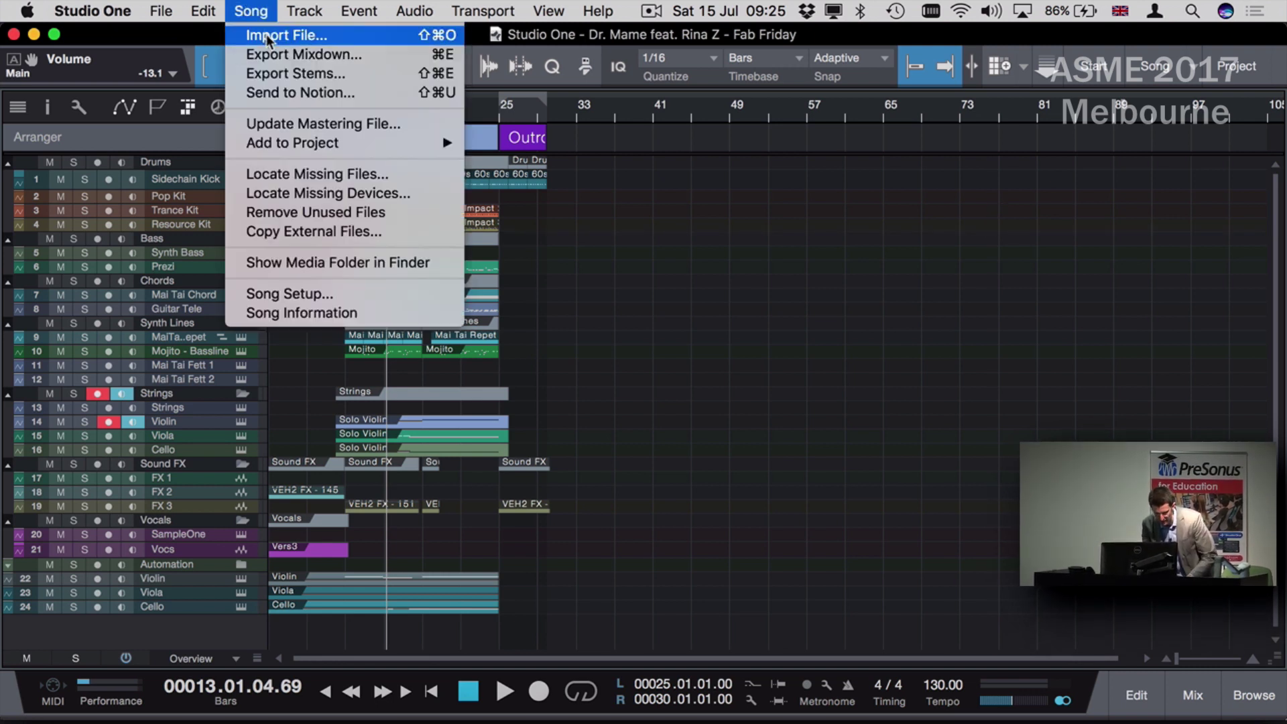
left_click(284, 94)
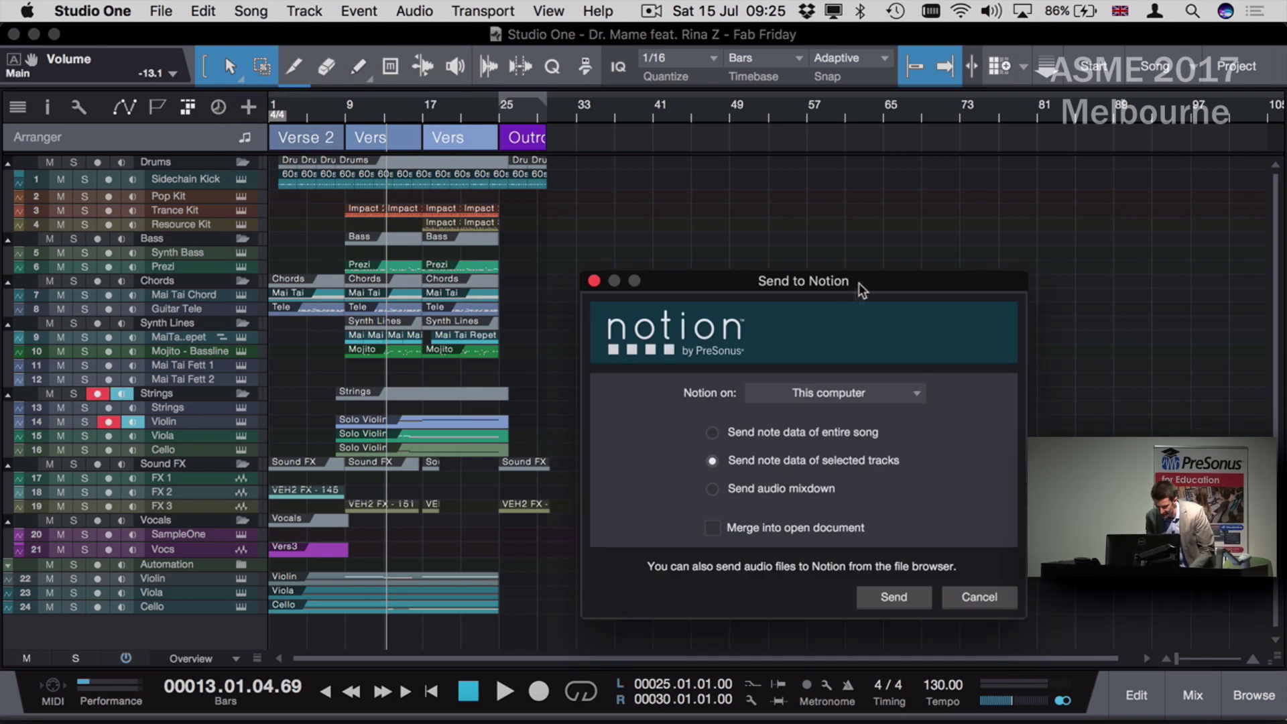
left_click_drag(858, 281, 863, 199)
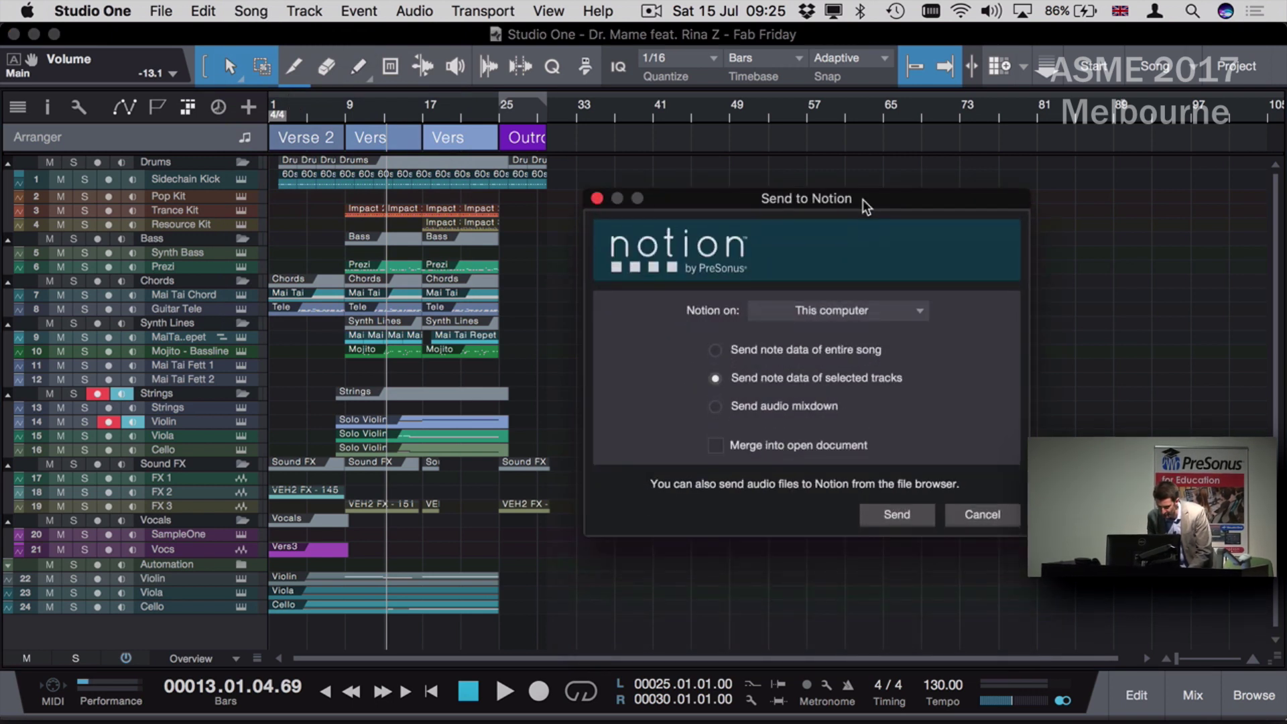
left_click(908, 316)
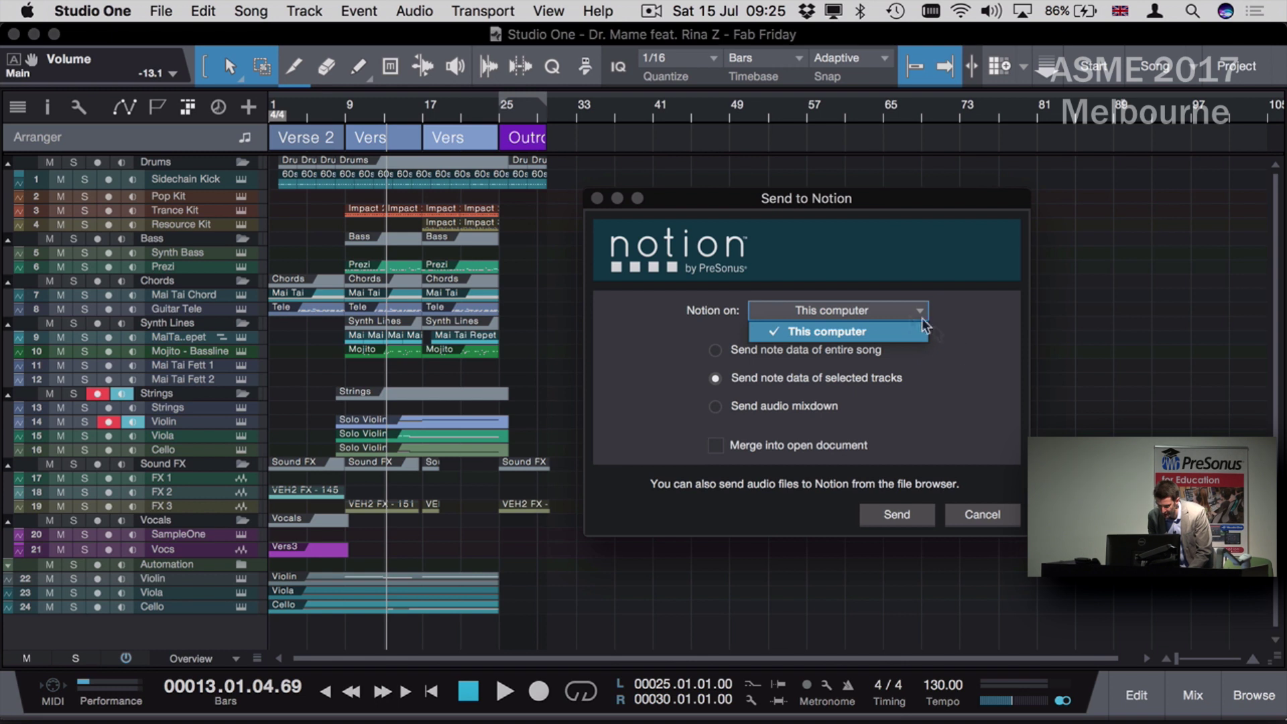
left_click(963, 348)
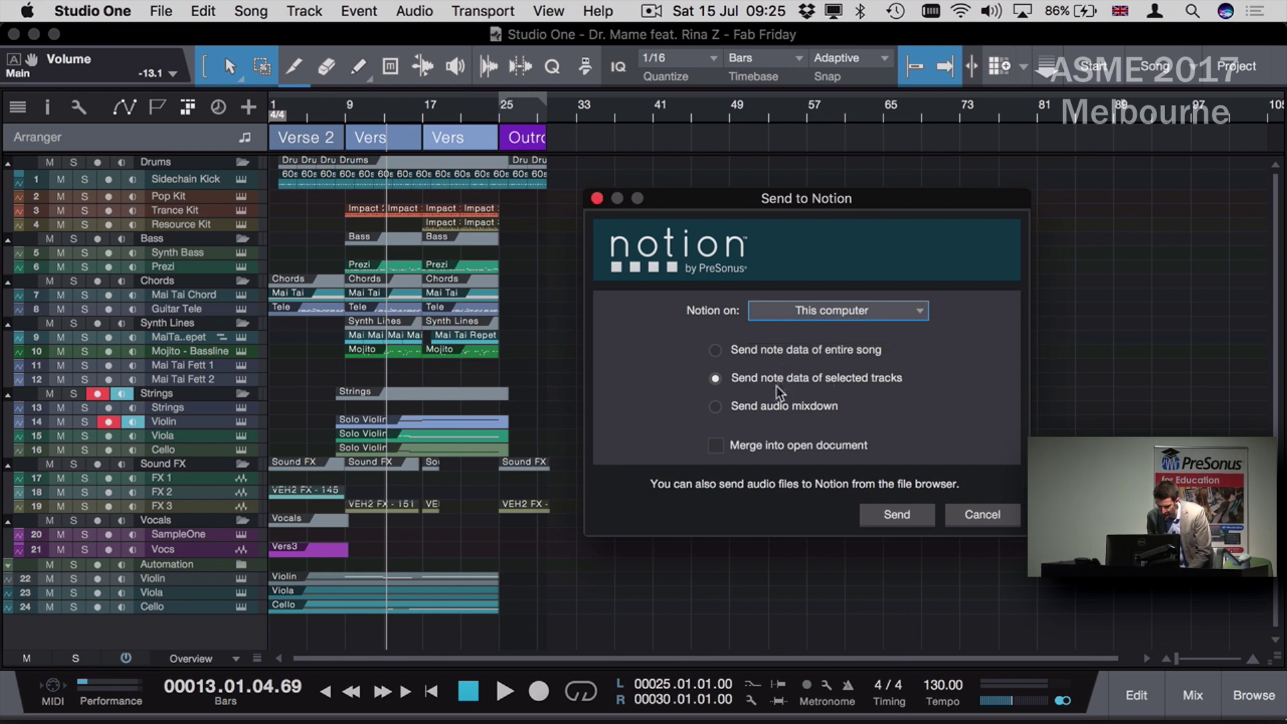
left_click(769, 410)
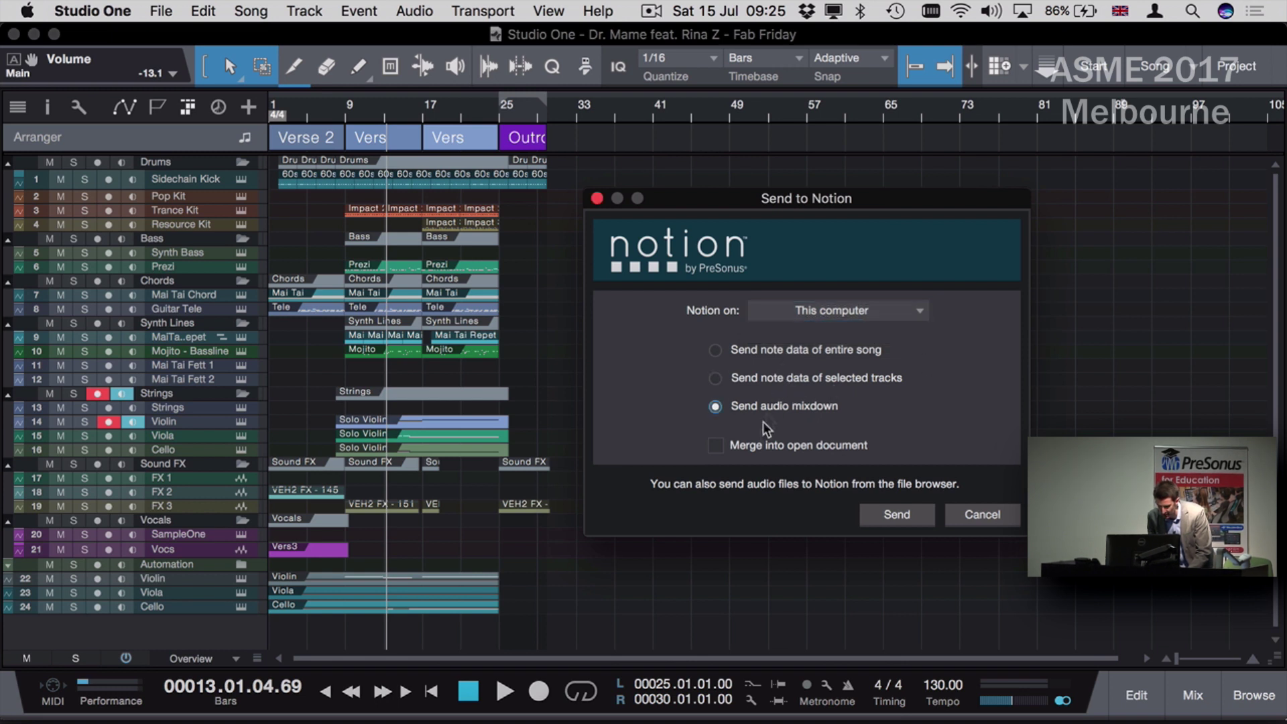
Step: Send and export the mixdown as Certainly Three_V03 into a new Notion score
left_click(898, 515)
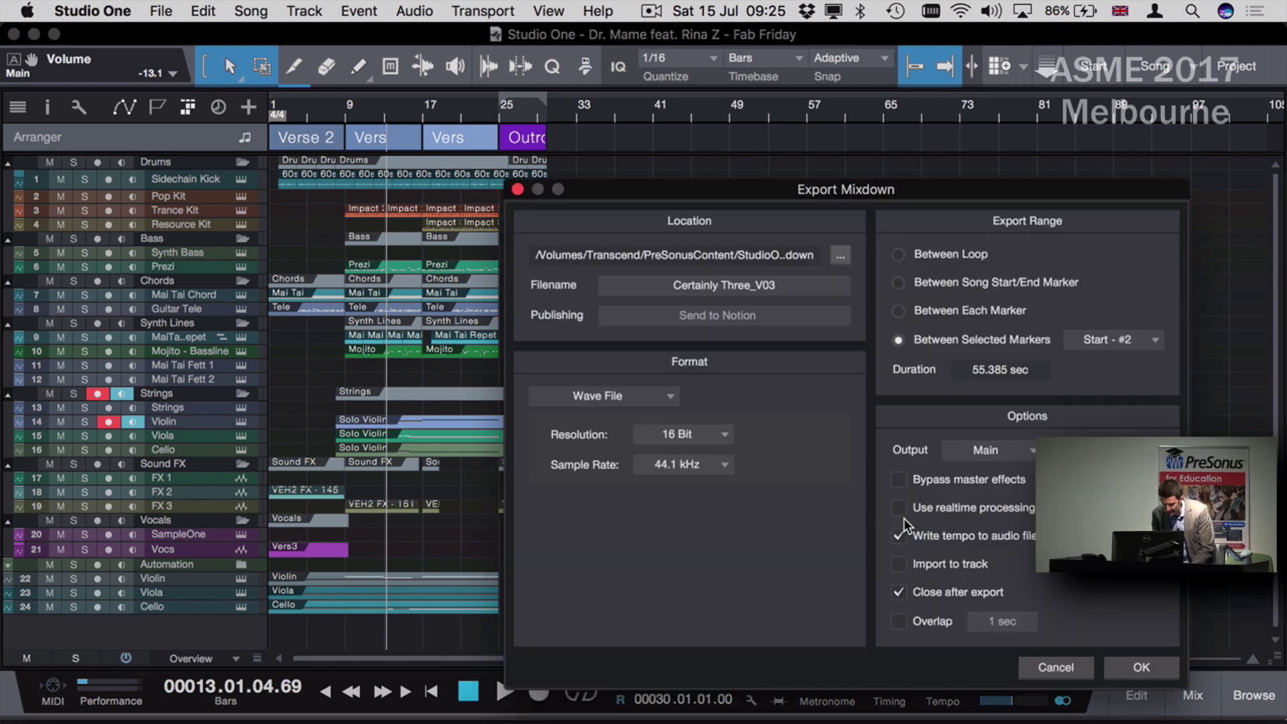
left_click(1140, 668)
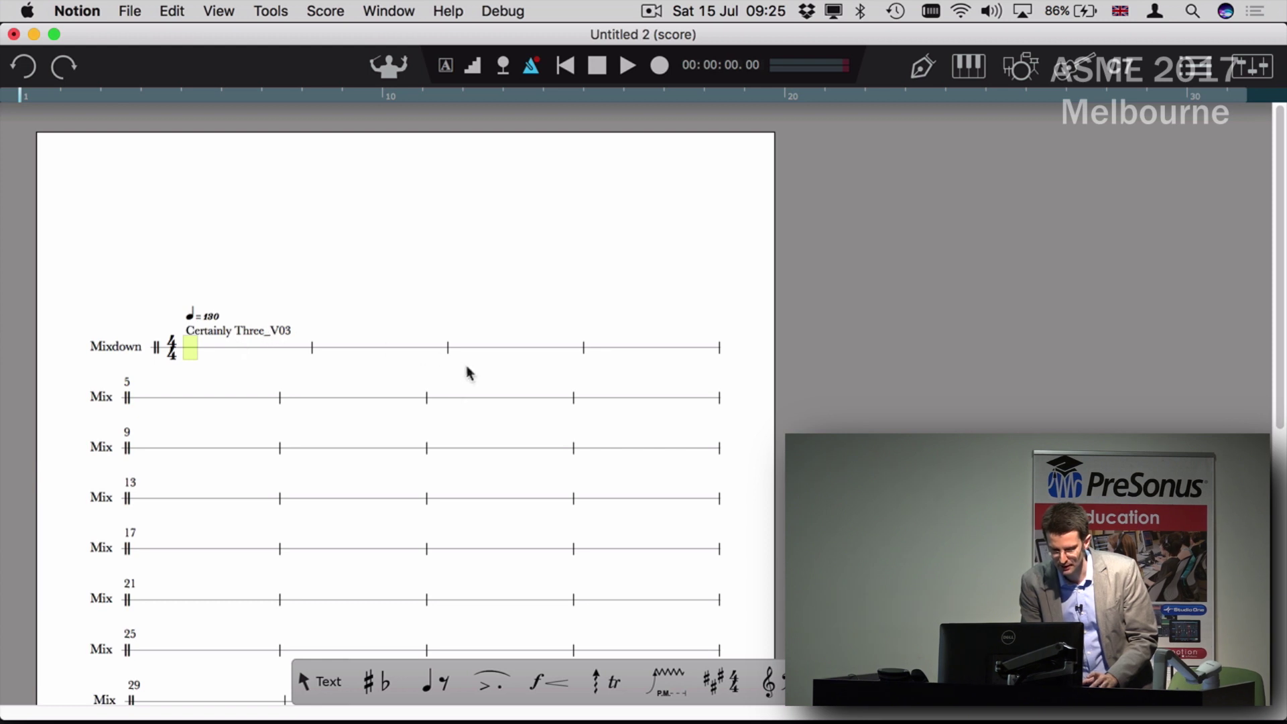
Step: Play the mixdown from bar 7, then again from bar 1, stopping each time
left_click(431, 400)
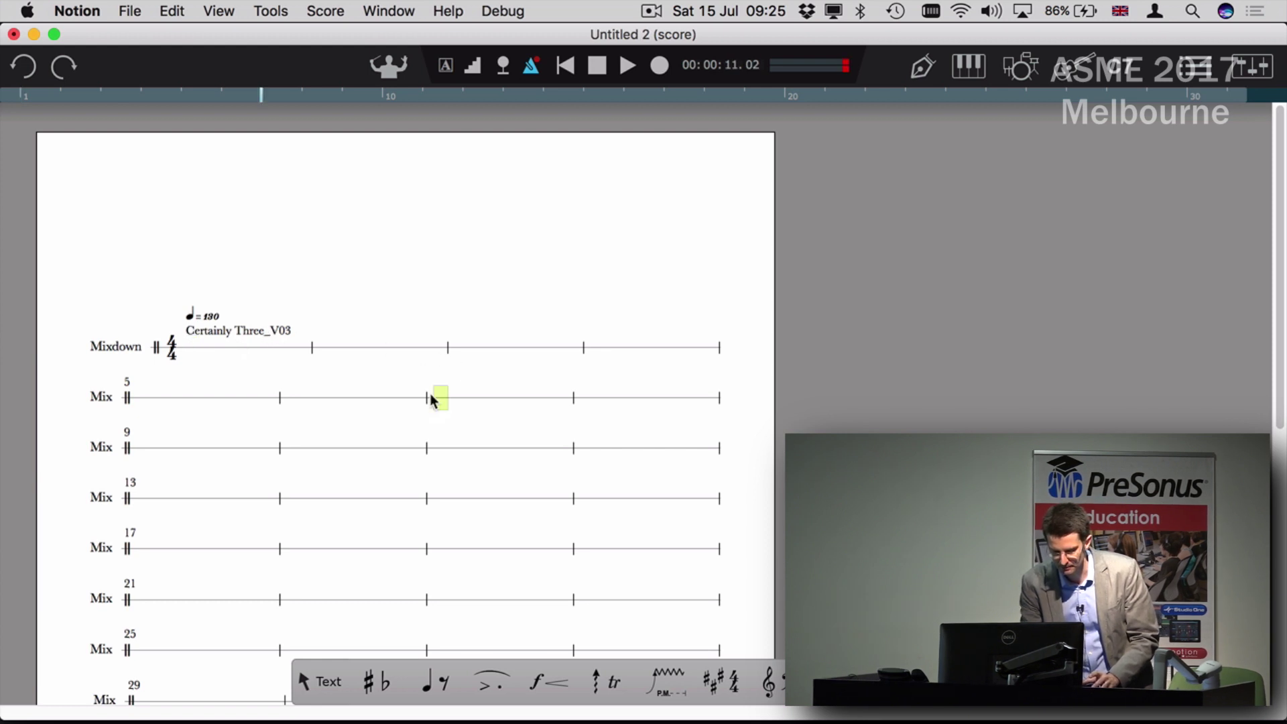
key("space")
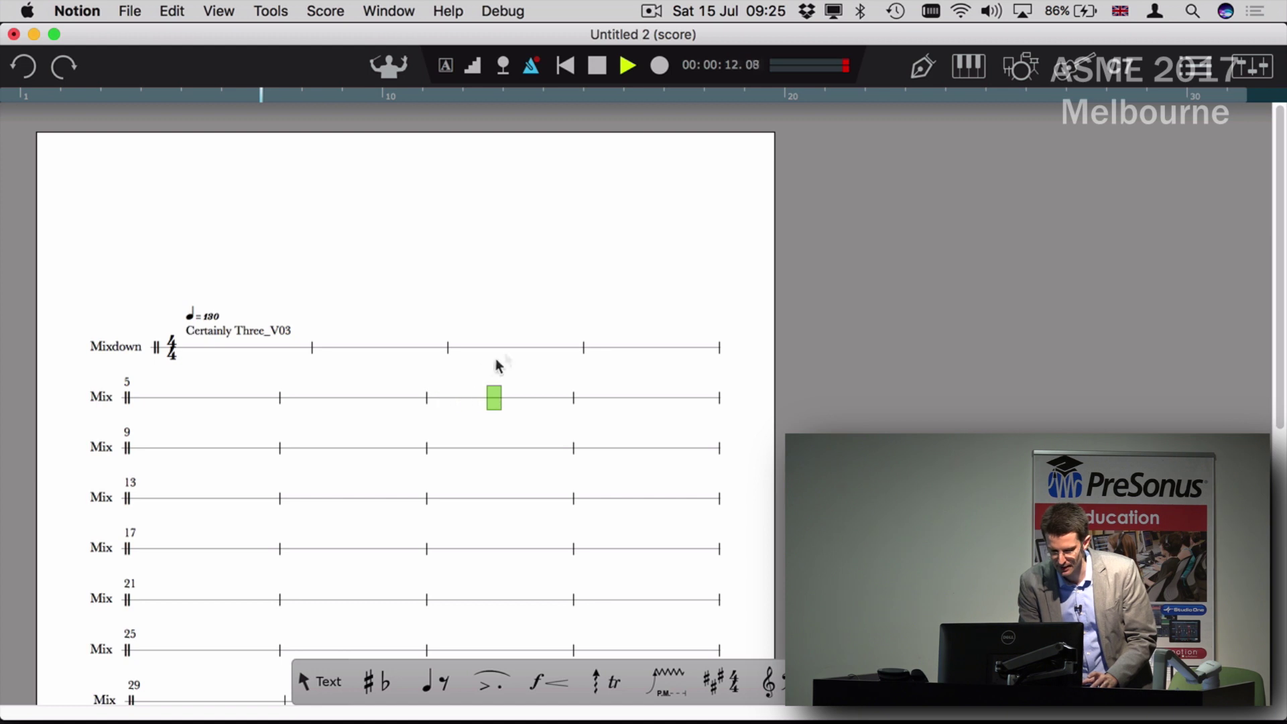
key("space")
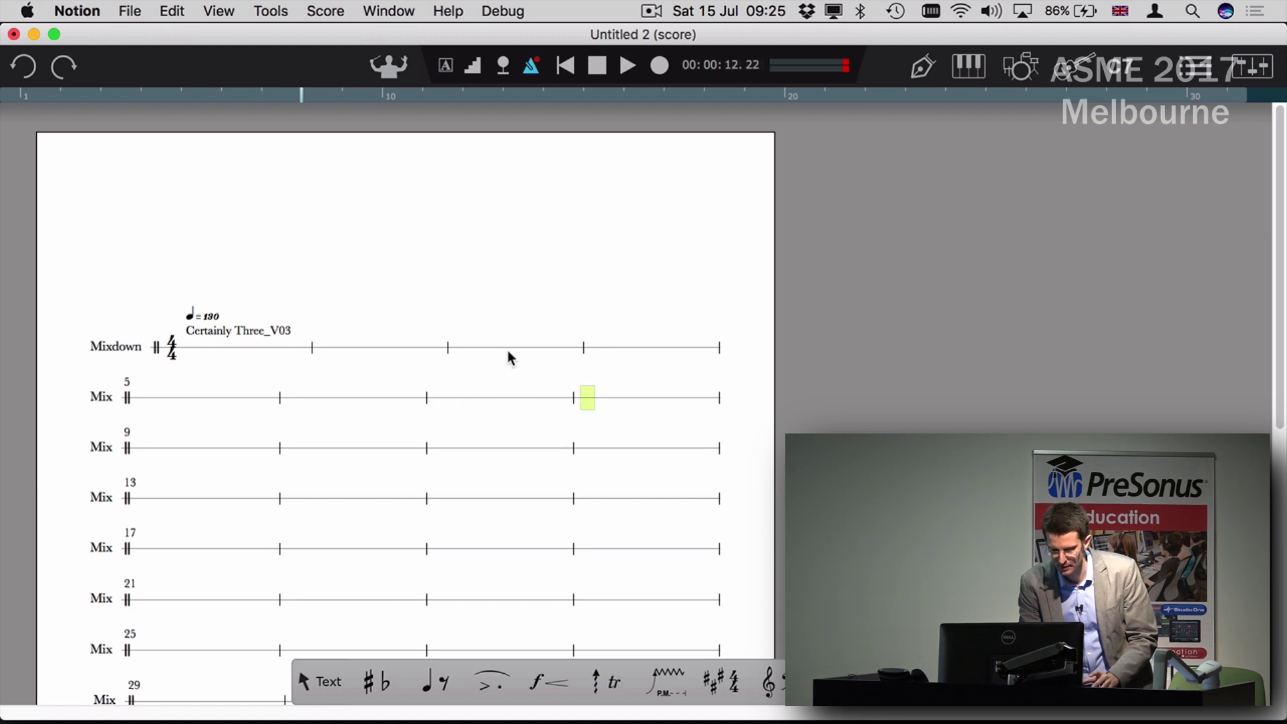
left_click(208, 349)
key("space")
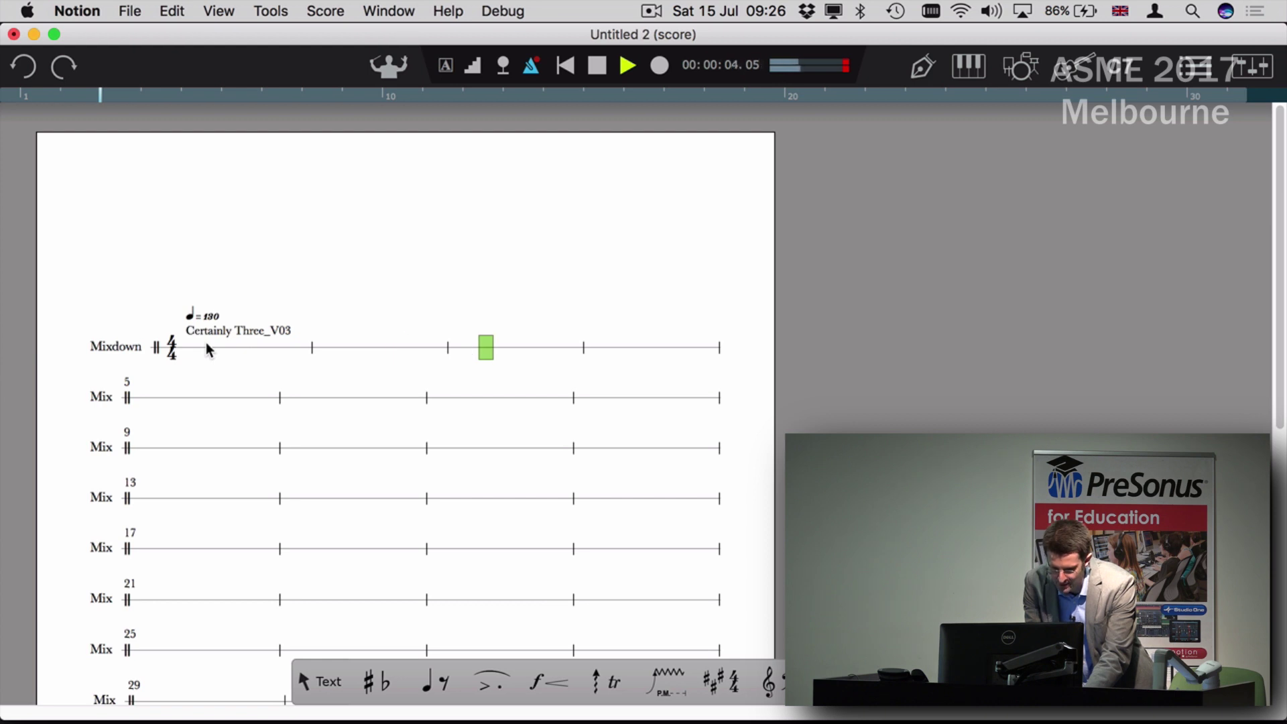
key("space")
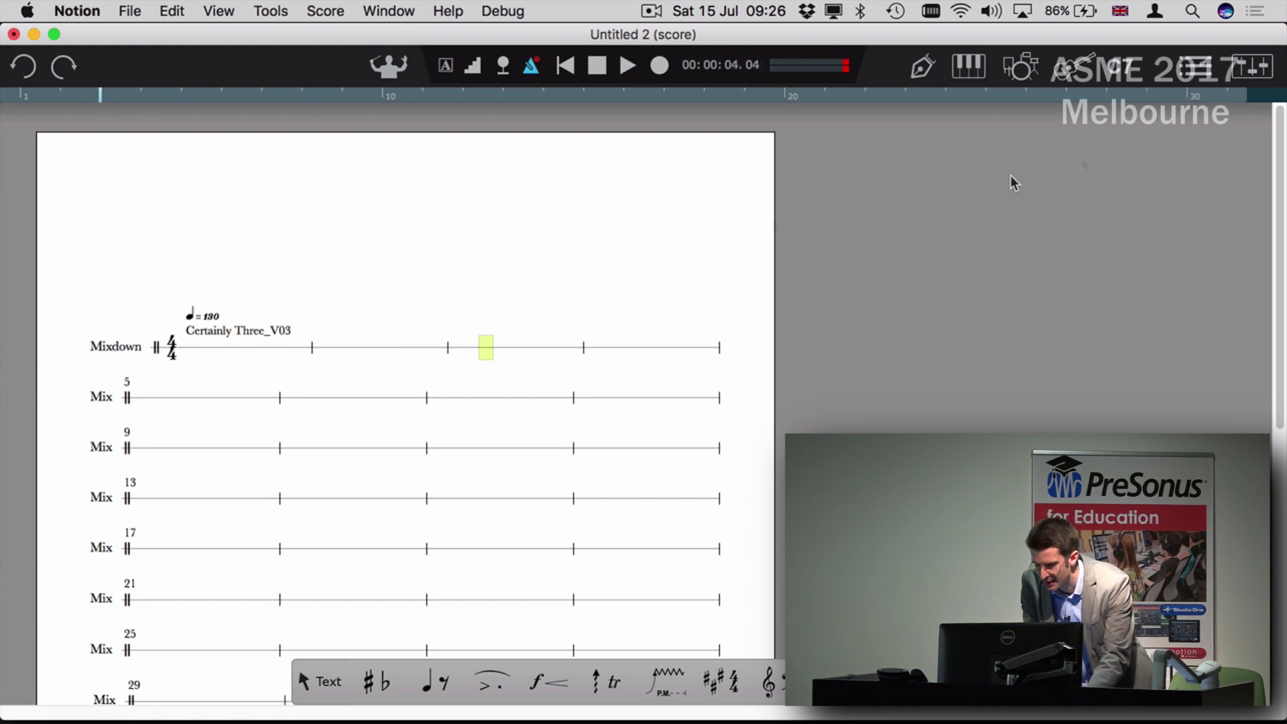
Step: Try a Violin I (section) staff in Score Setup, then exit back to the score
left_click(1194, 62)
left_click(1106, 181)
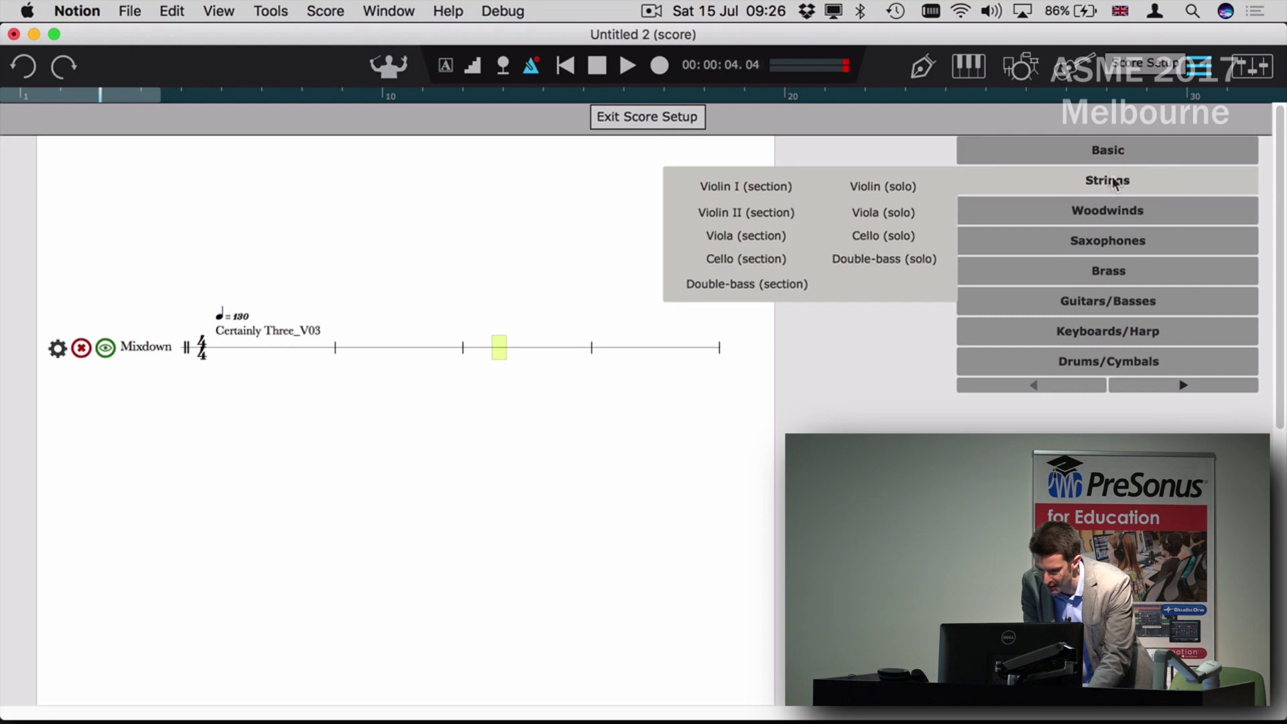
left_click(772, 185)
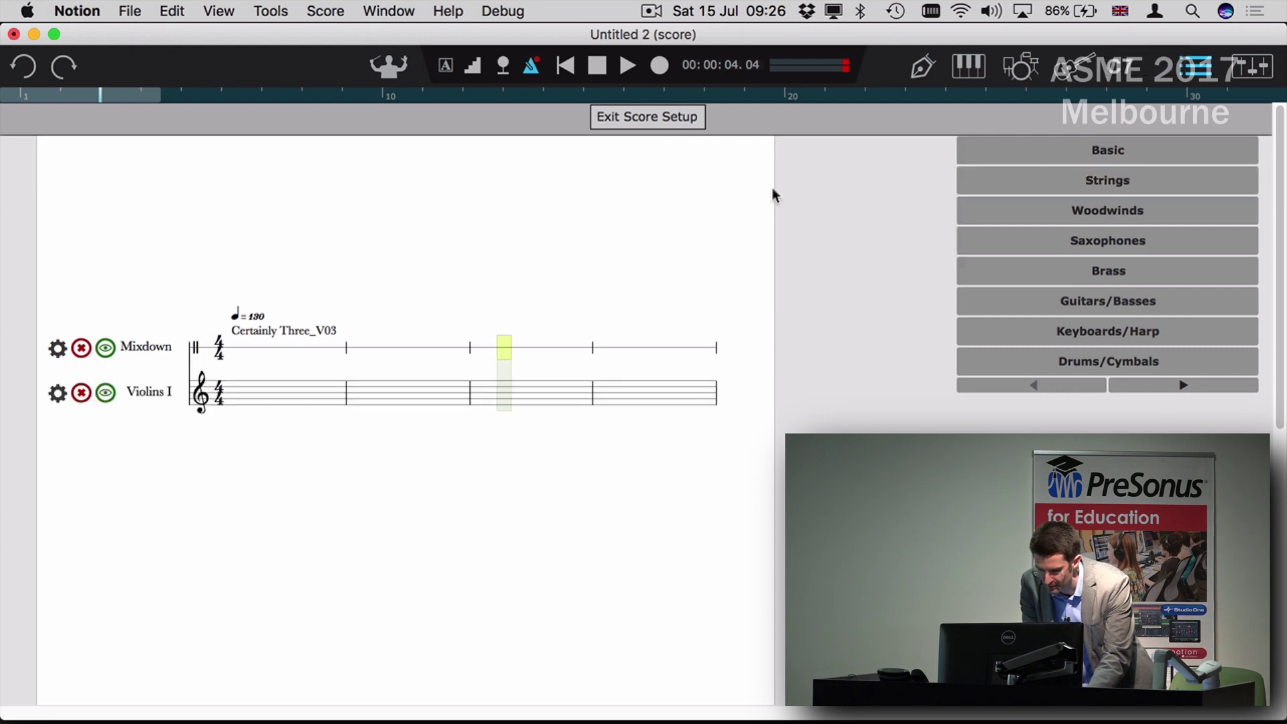
left_click(681, 287)
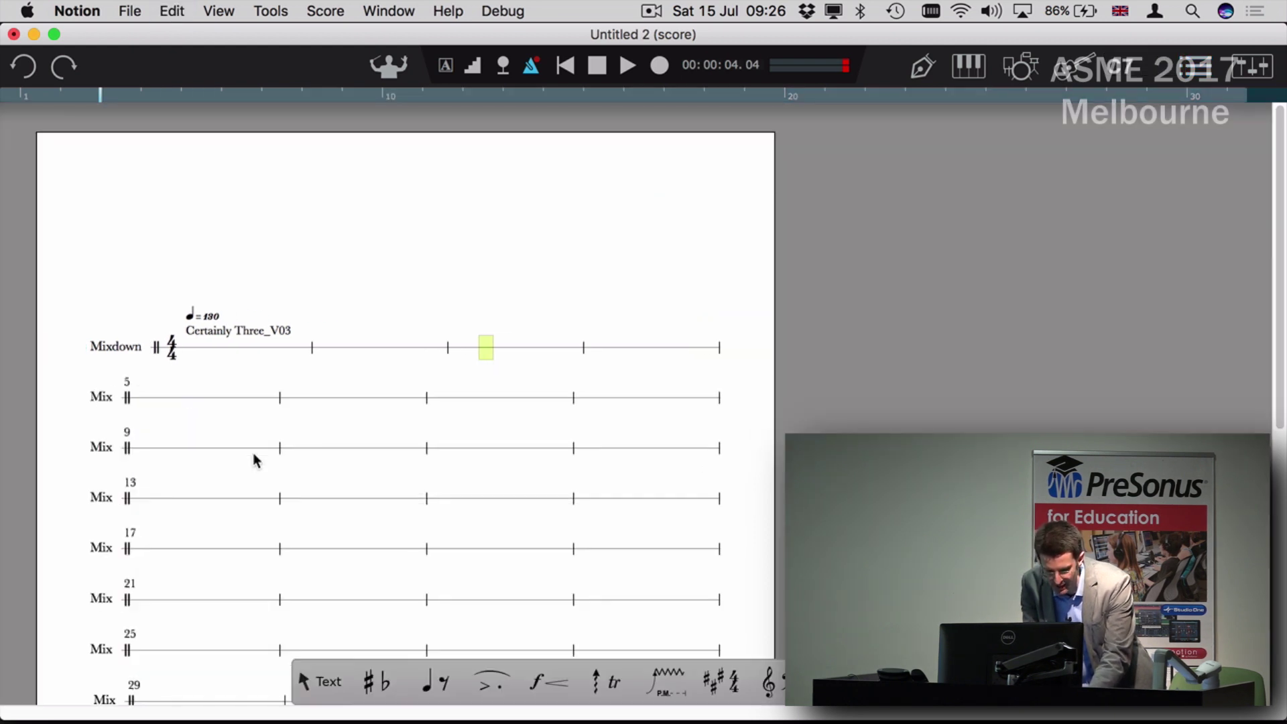
Step: Select the Violin, Viola and Cello tracks and send their note data merged into the score
key("super+Tab")
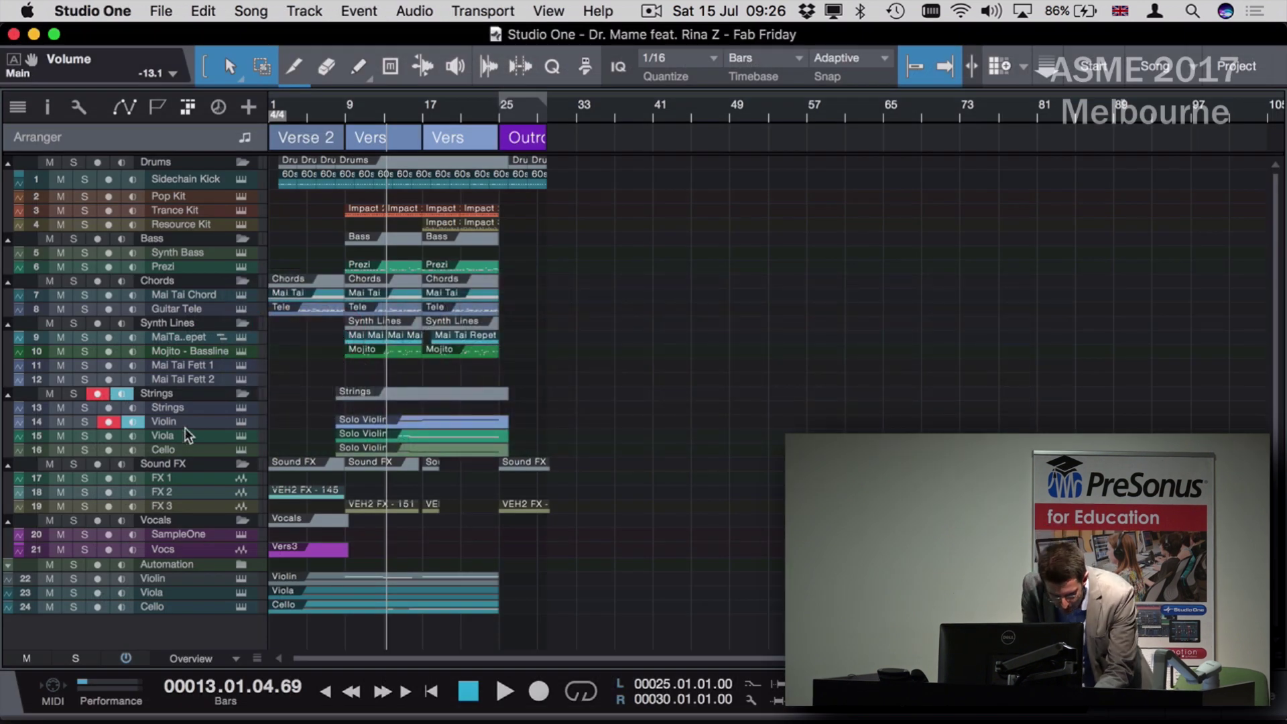
left_click(191, 421)
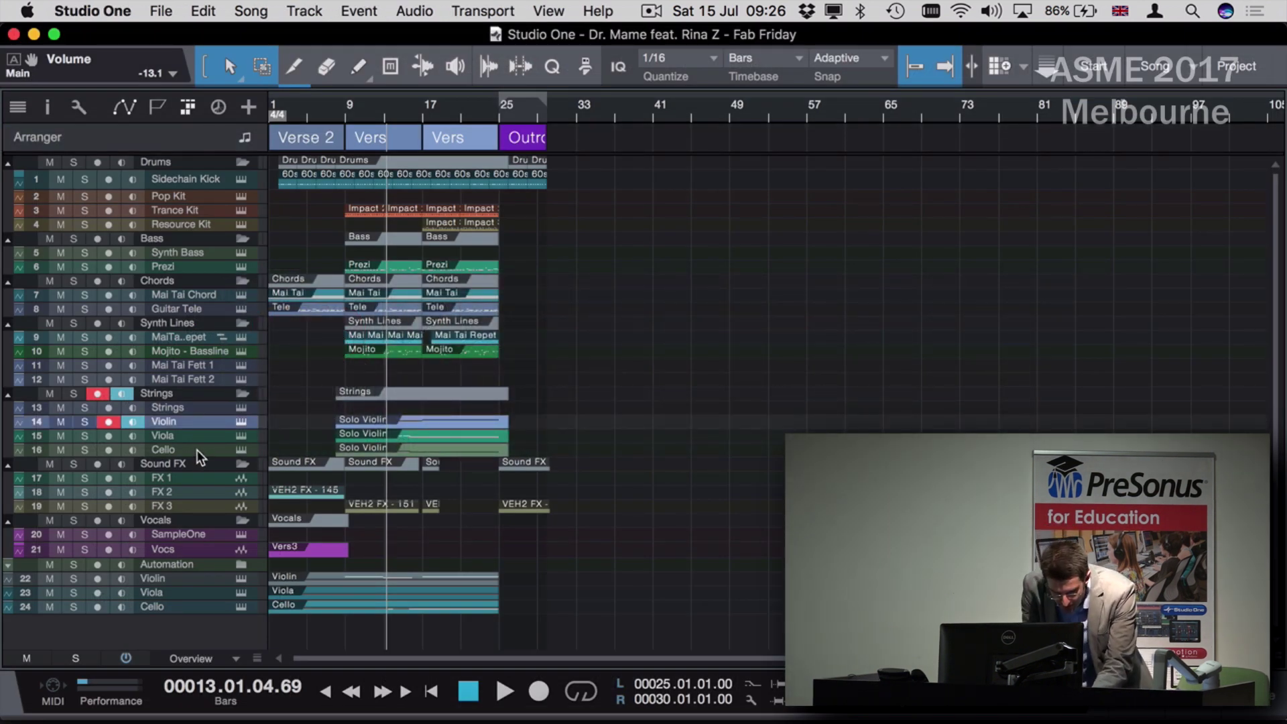
left_click(197, 449, "shift")
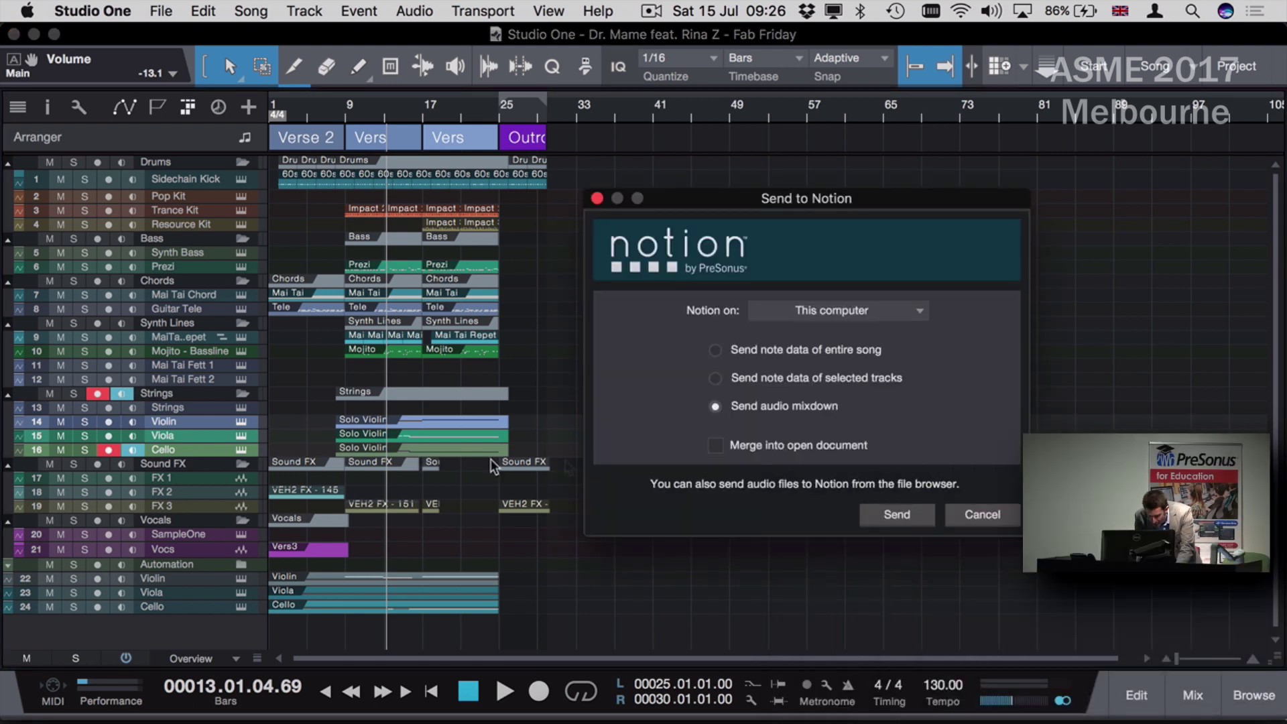
left_click(773, 377)
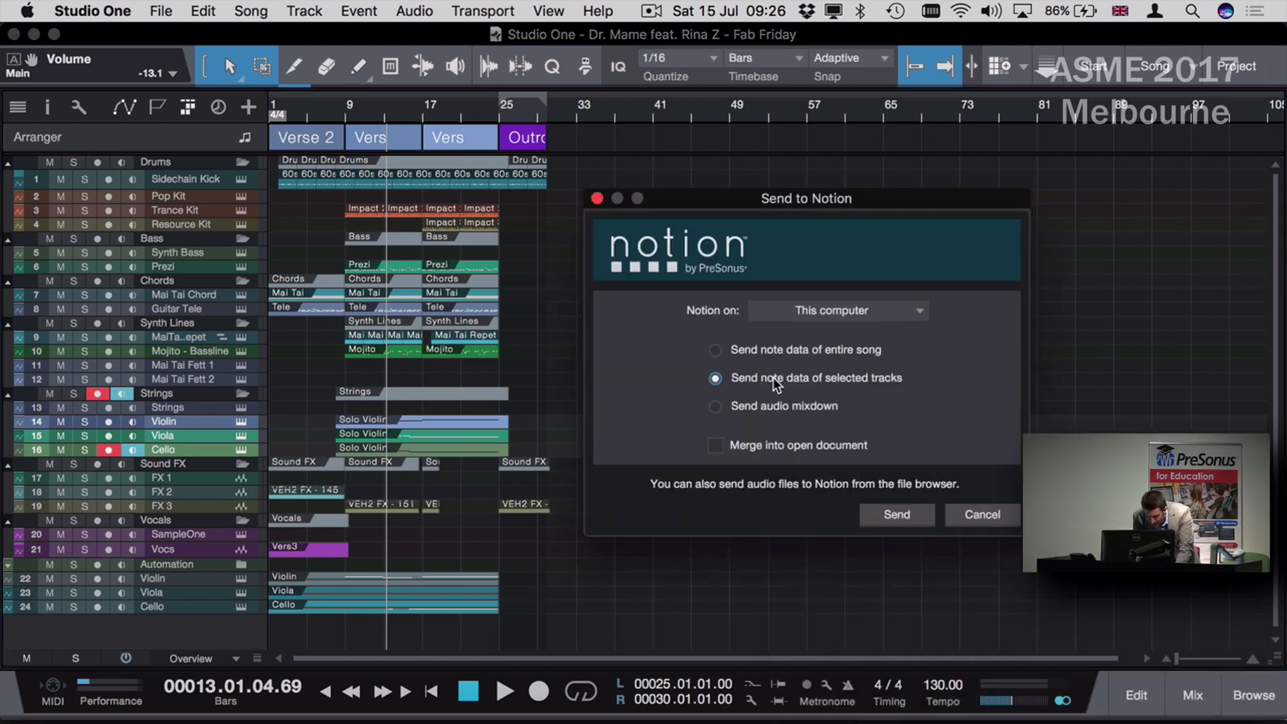
left_click(722, 448)
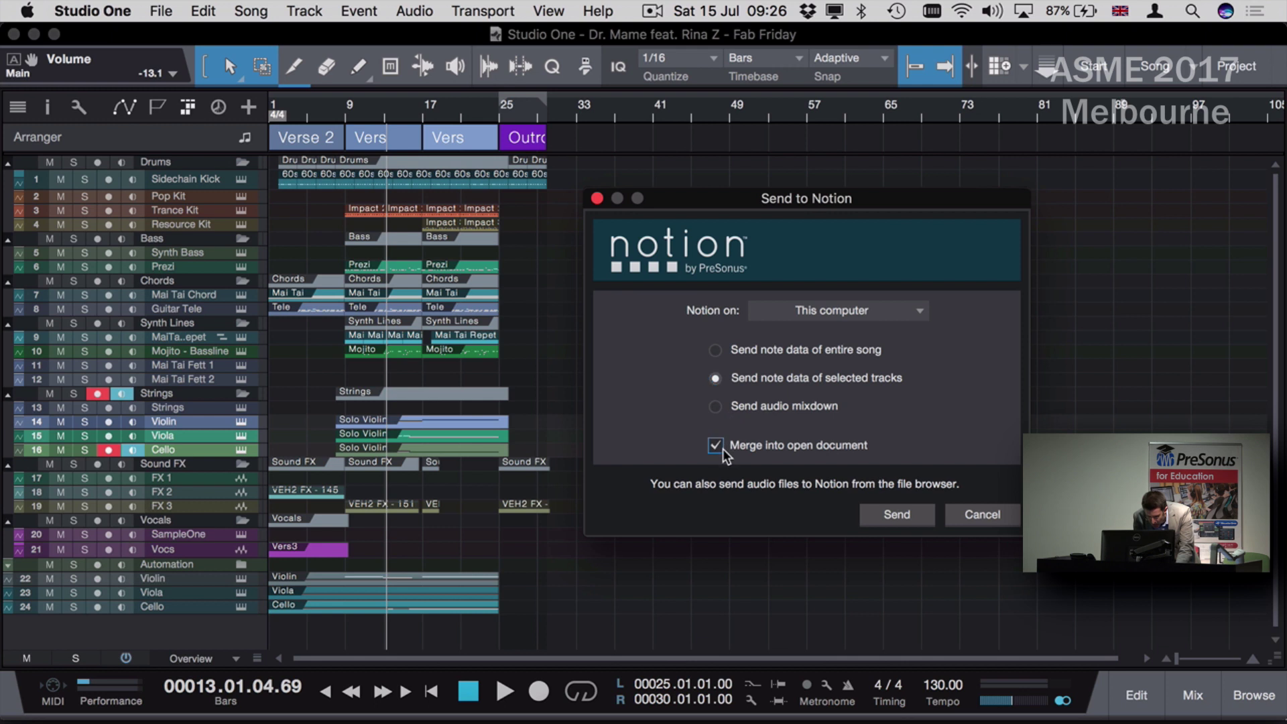
left_click(900, 516)
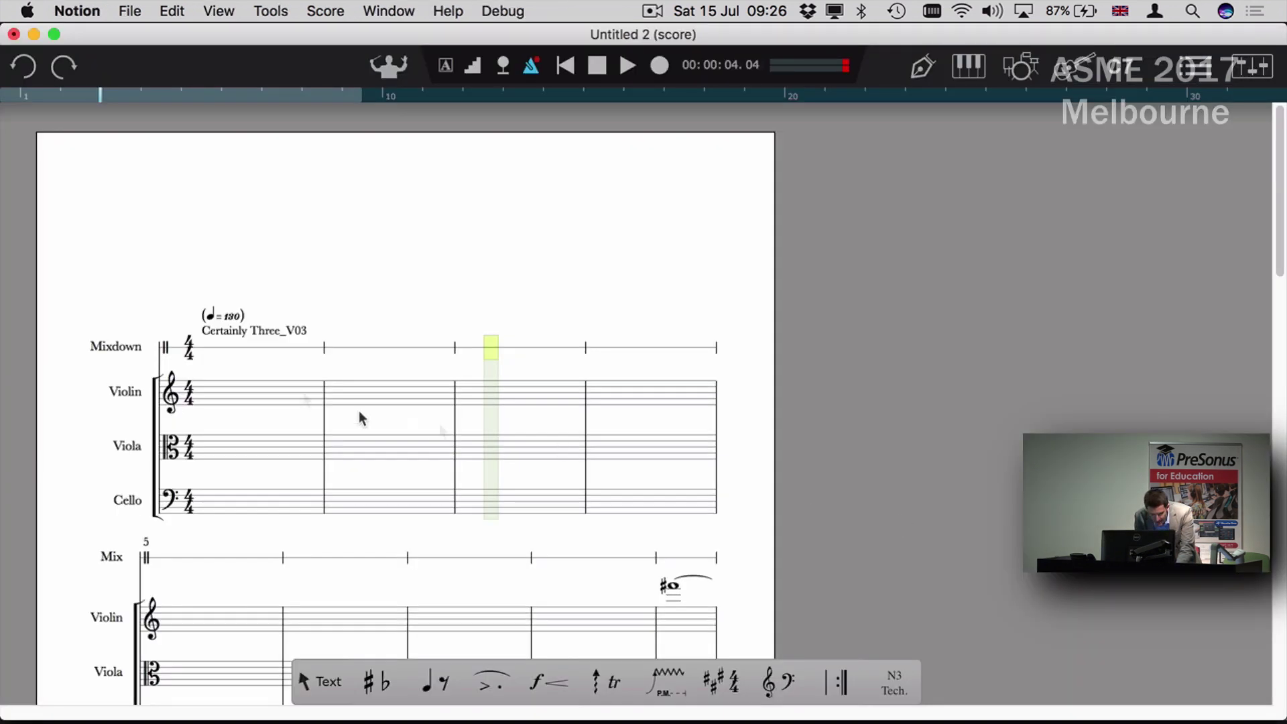
Step: Move the sharpened cello whole note in bar 9 lower, then deselect at bar 14
scroll(261, 373, "down", 10)
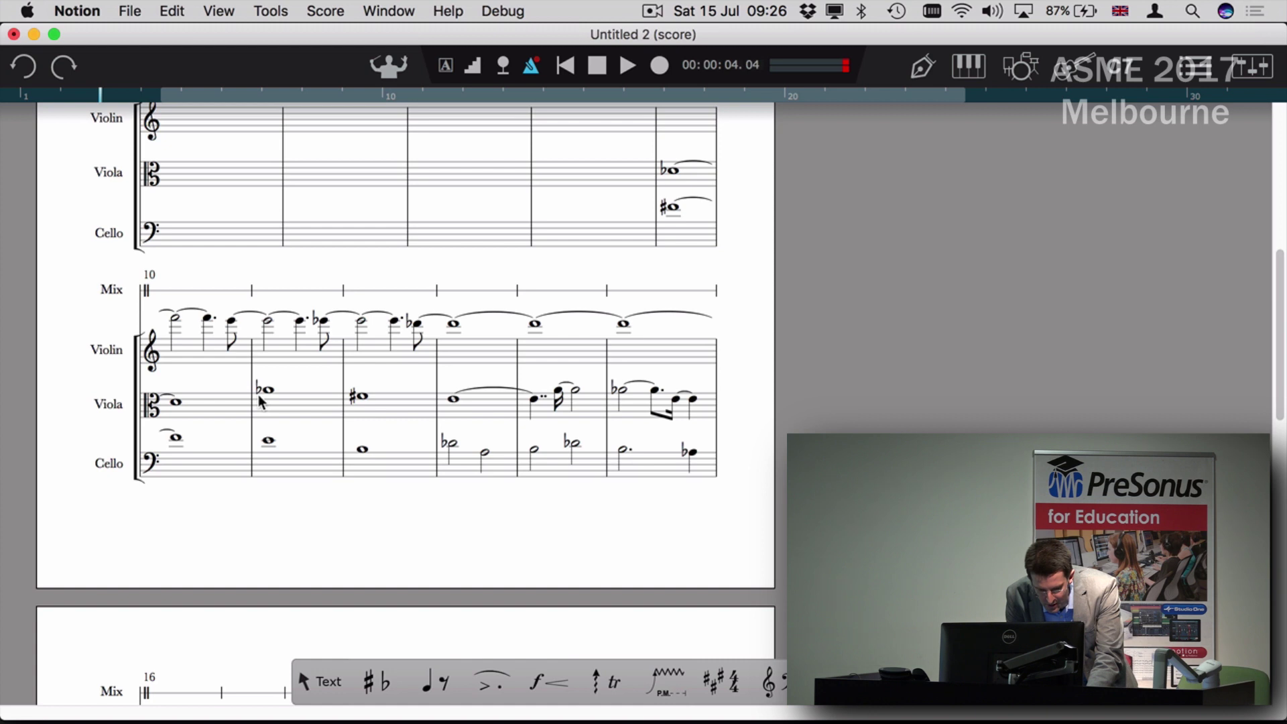
scroll(261, 403, "up", 4)
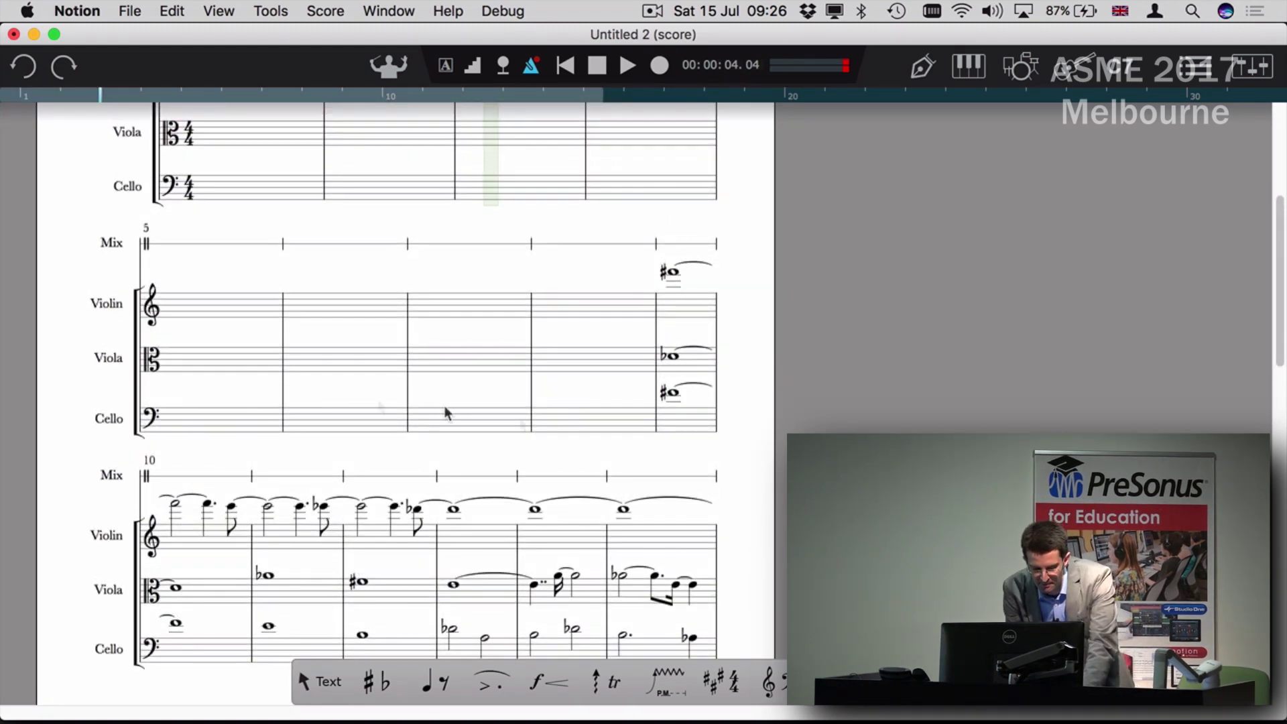
left_click(672, 394)
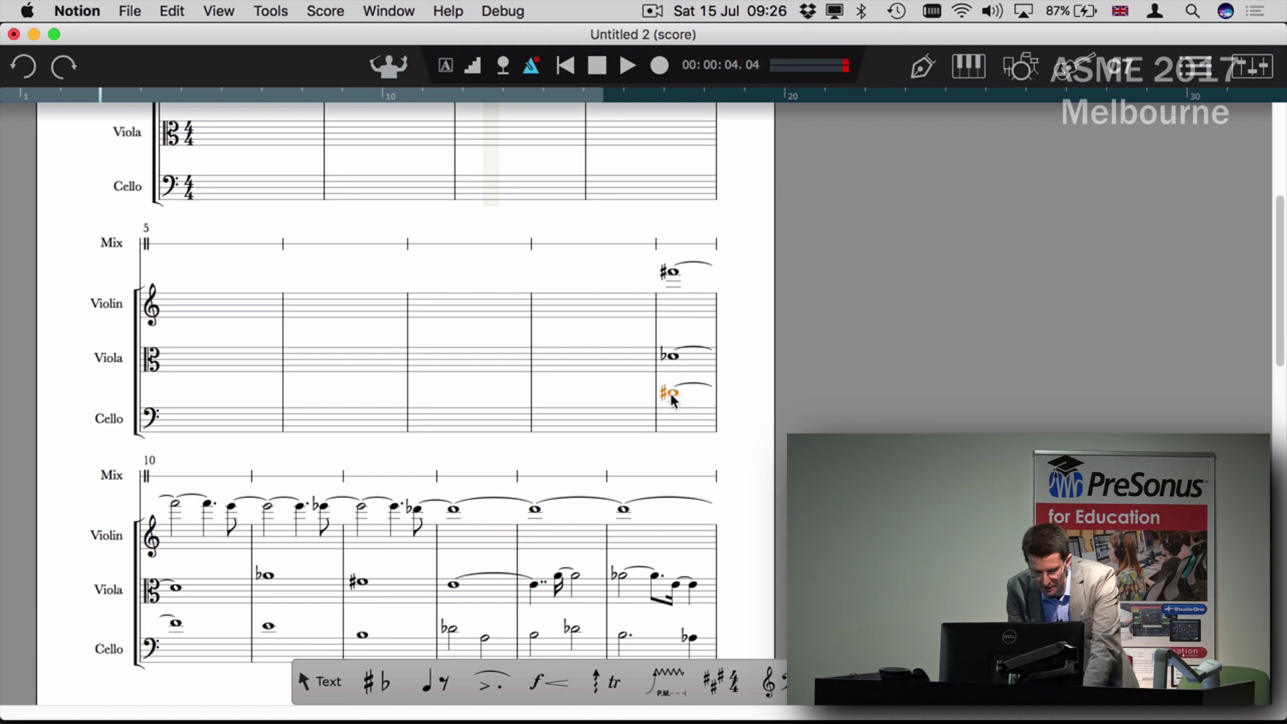
key("Down")
left_click_drag(674, 400, 673, 414)
left_click(653, 462)
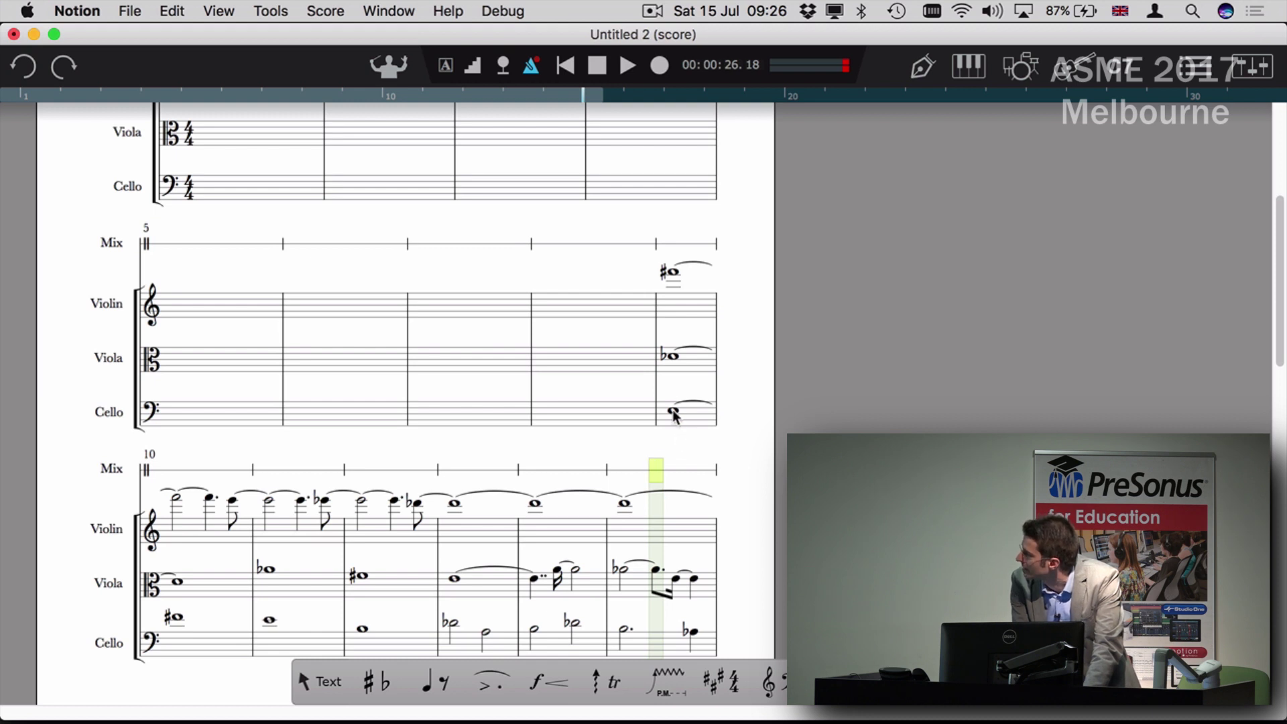
Step: Send the edited string notes to Studio One with Send Notes and view them there
key("super+Tab")
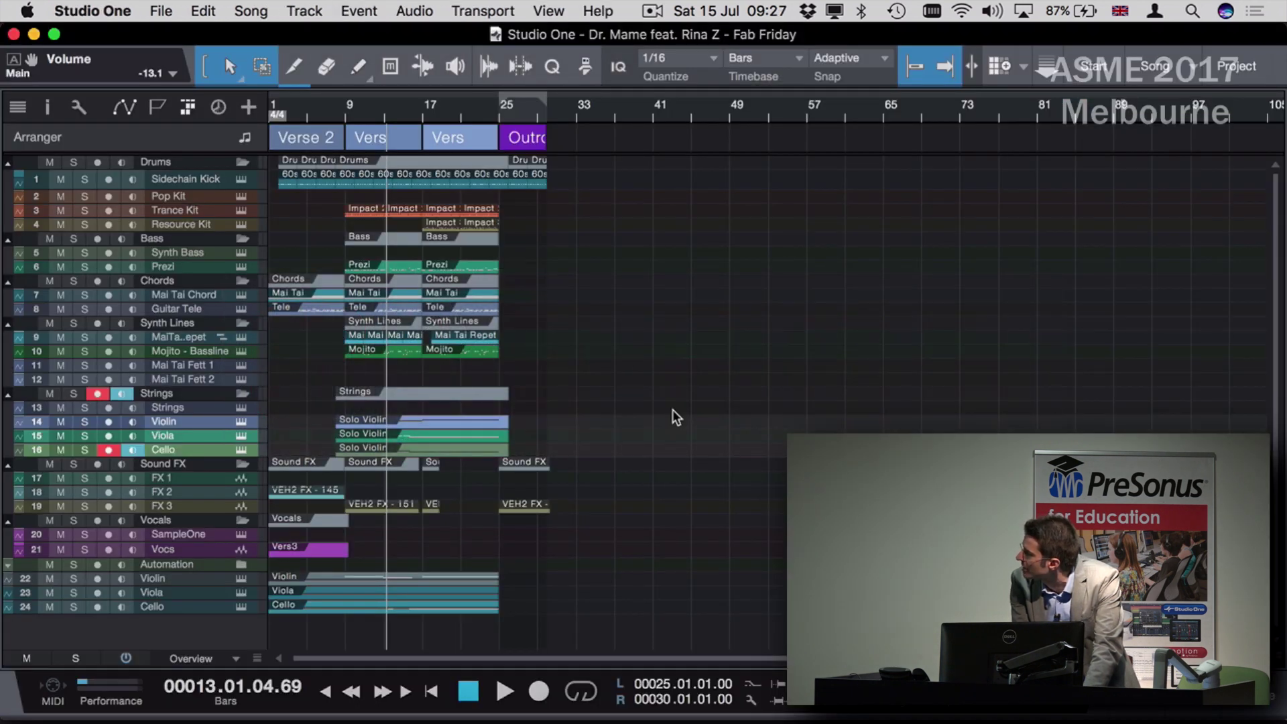
key("super+Tab")
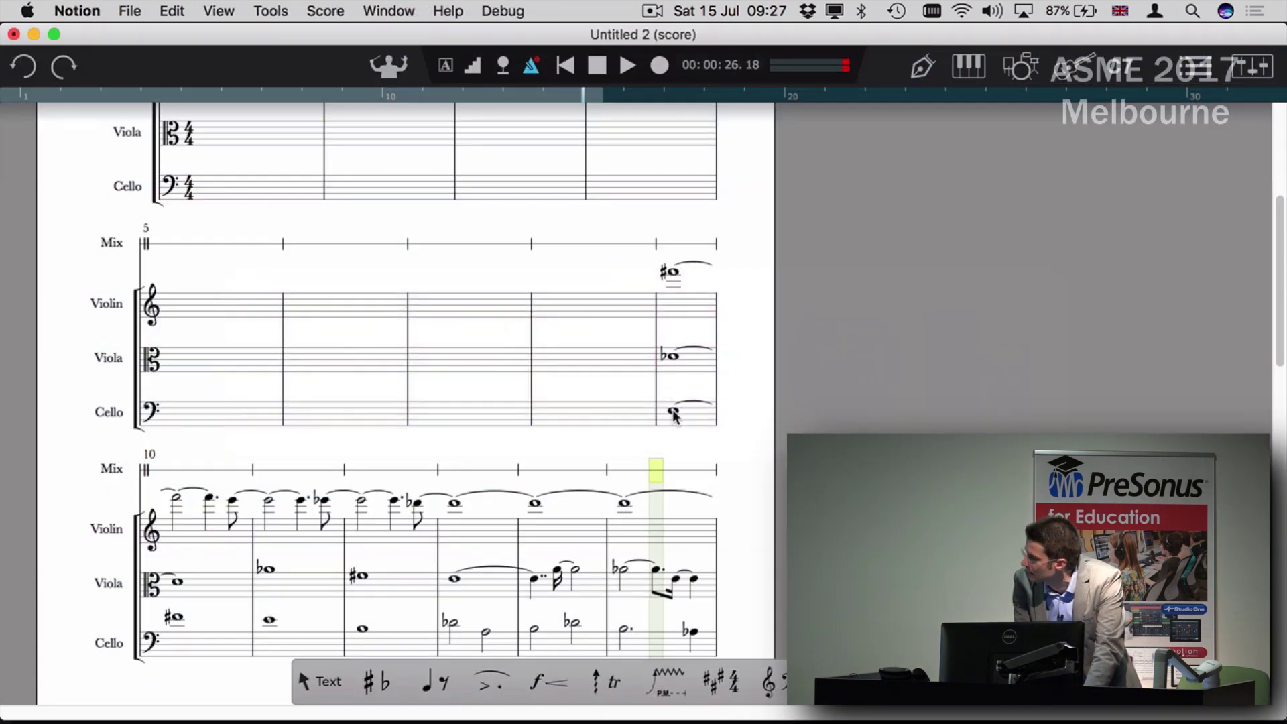
key("super+shift+s")
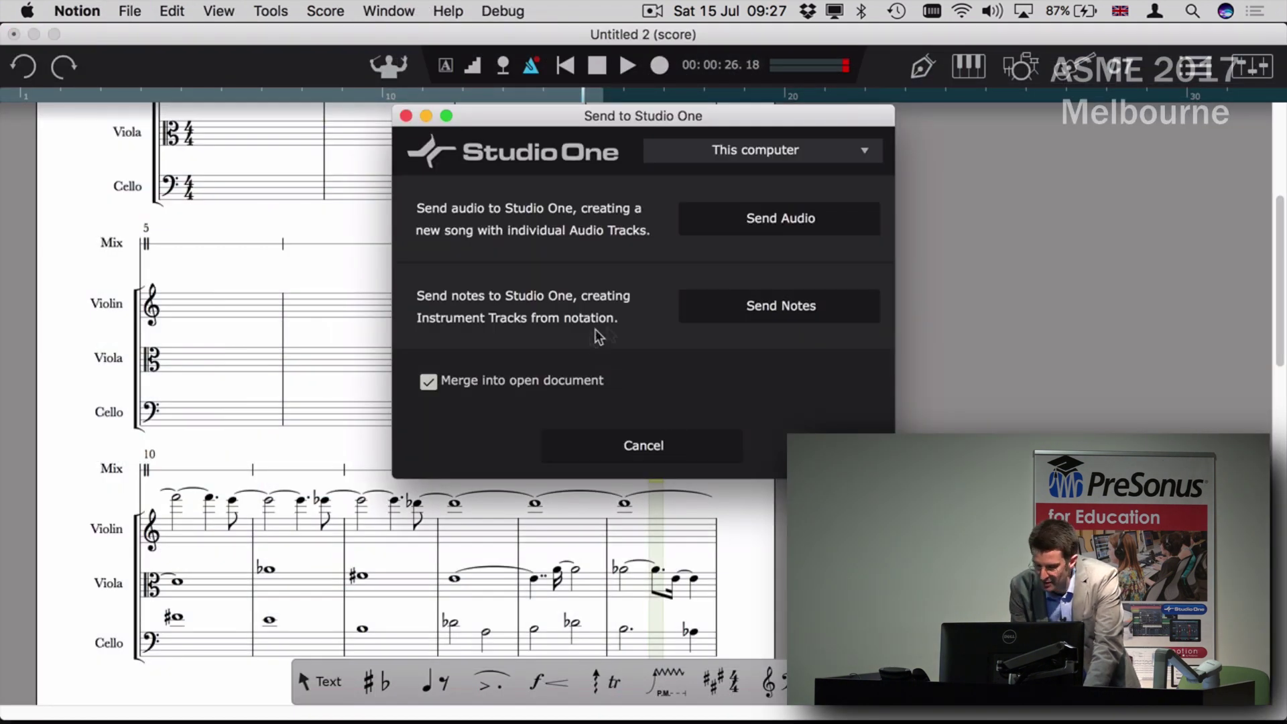
left_click(742, 312)
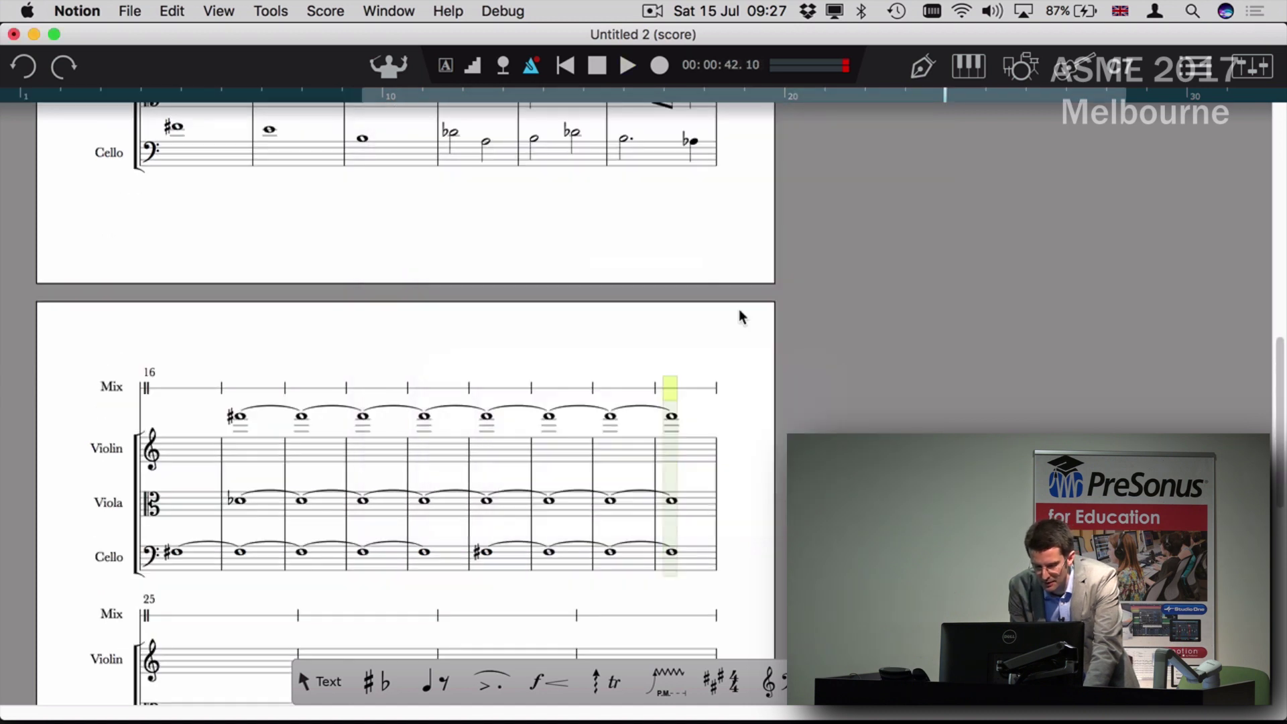
key("super+Tab")
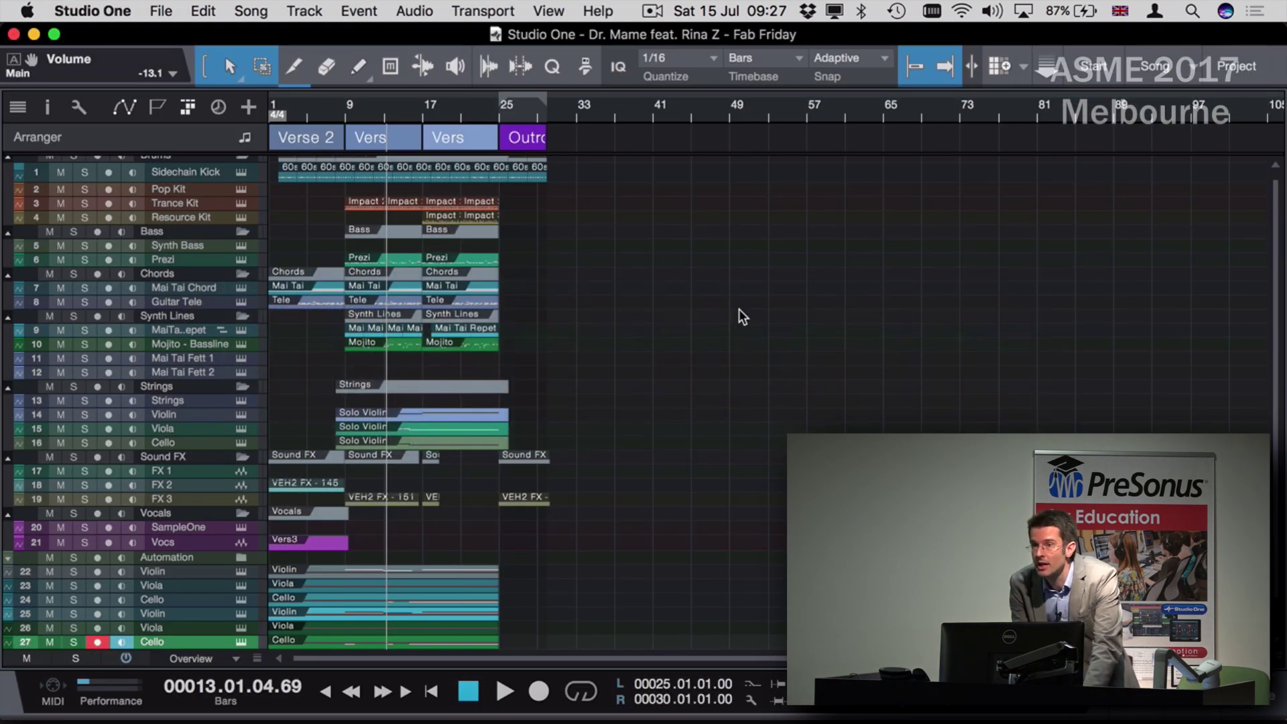